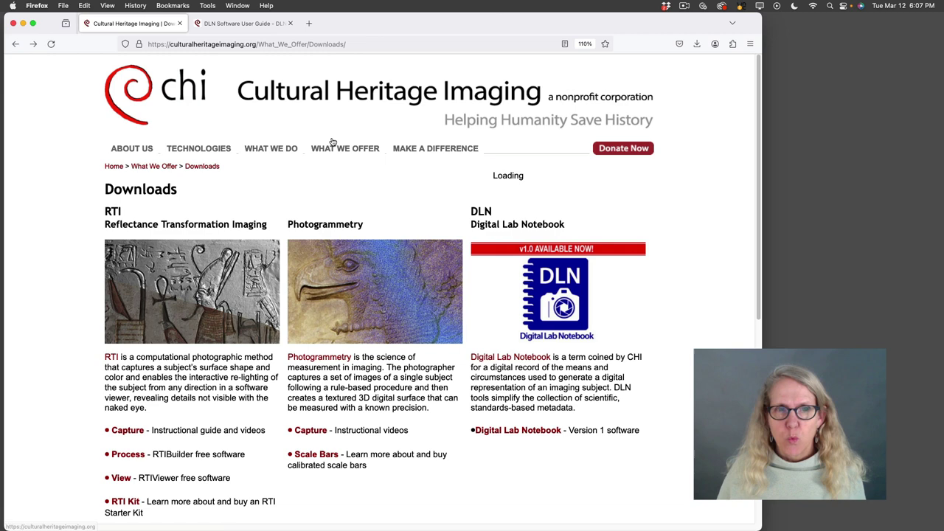
Step: Open the Digital Lab Notebook version 1 download page and look through its software, user guide and sample file downloads
{"action": "mouse_move", "coordinate": [335, 145]}
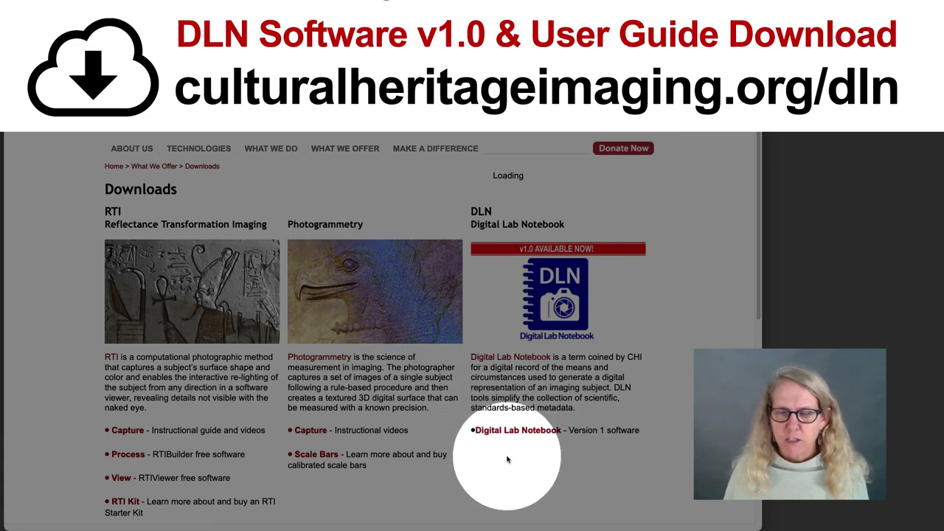
{"action": "left_click", "coordinate": [520, 432]}
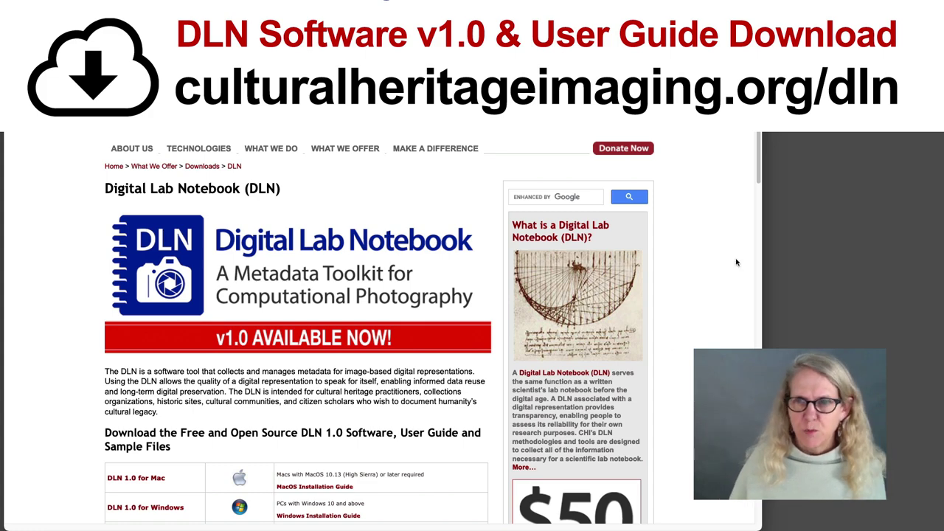
{"action": "scroll", "coordinate": [759, 171], "scroll_direction": "down", "scroll_amount": 1}
{"action": "scroll", "coordinate": [759, 171], "scroll_direction": "down", "scroll_amount": 5}
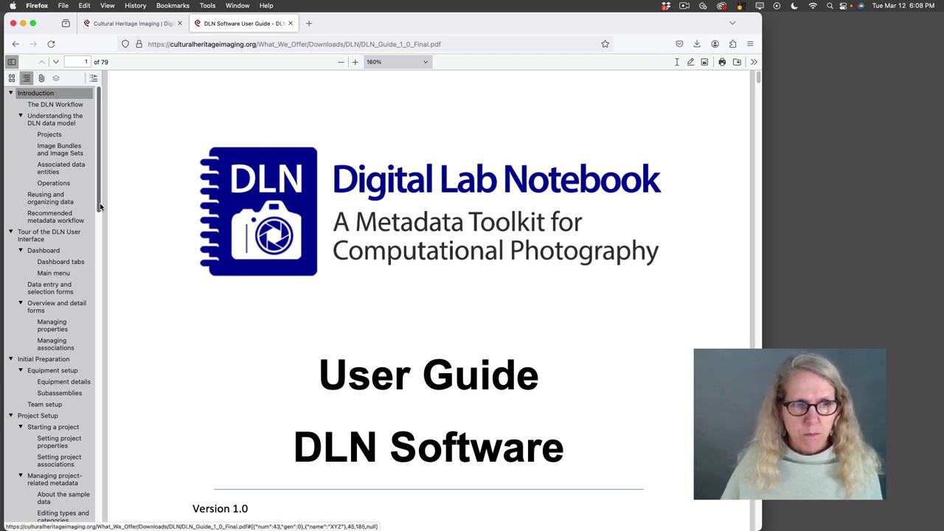
Step: View the Project Setup chapter of the DLN user guide and minimize the browser to switch to the Digital Lab Notebook dashboard
{"action": "left_click_drag", "start_coordinate": [98, 208], "coordinate": [90, 264]}
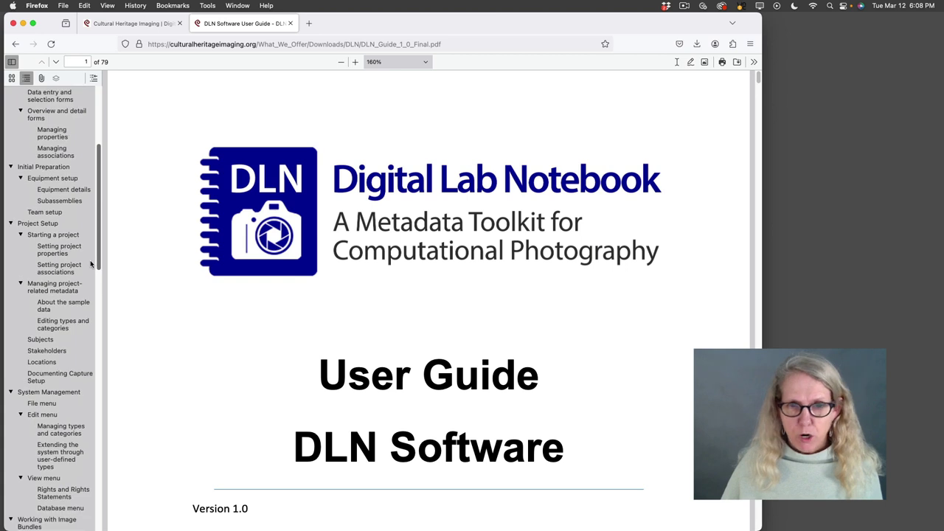
{"action": "left_click", "coordinate": [38, 223]}
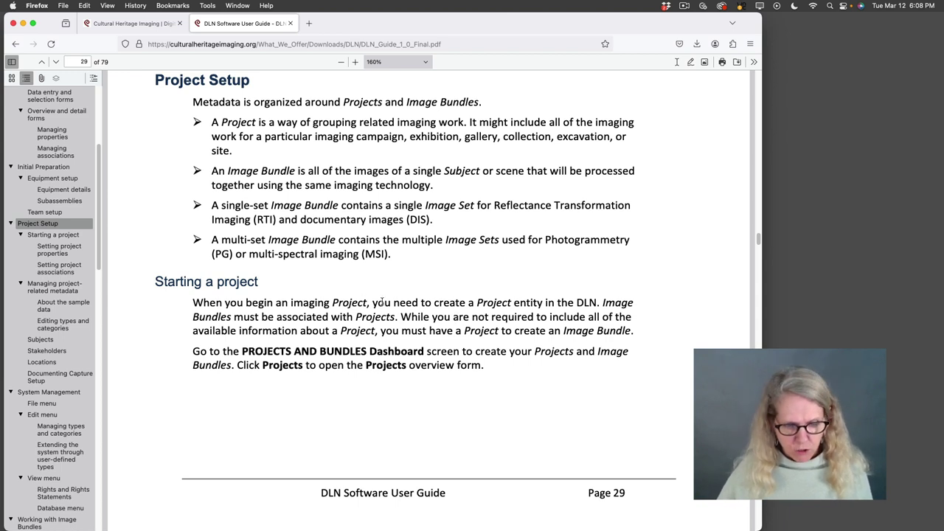
{"action": "left_click", "coordinate": [22, 24]}
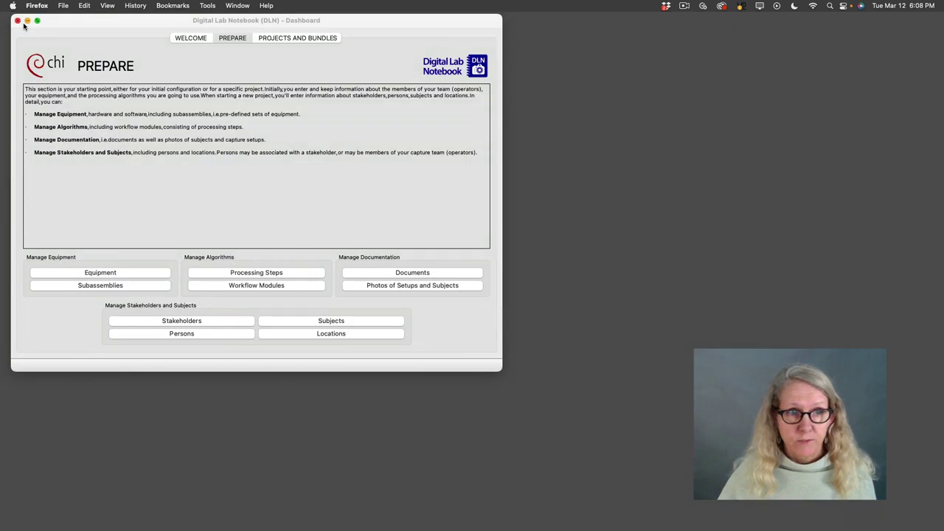
Step: View the dashboard's Welcome, Prepare, and Projects and Bundles sections in turn
{"action": "left_click", "coordinate": [189, 38]}
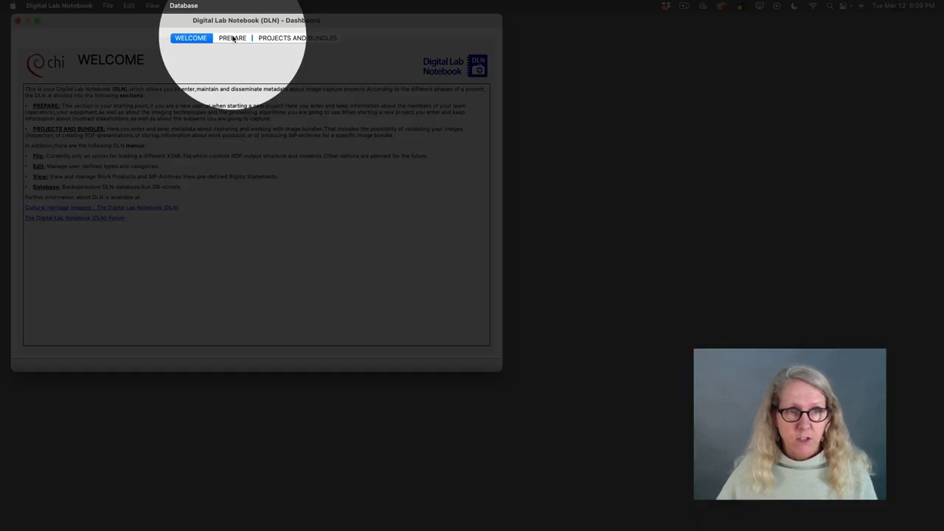
{"action": "left_click", "coordinate": [233, 38]}
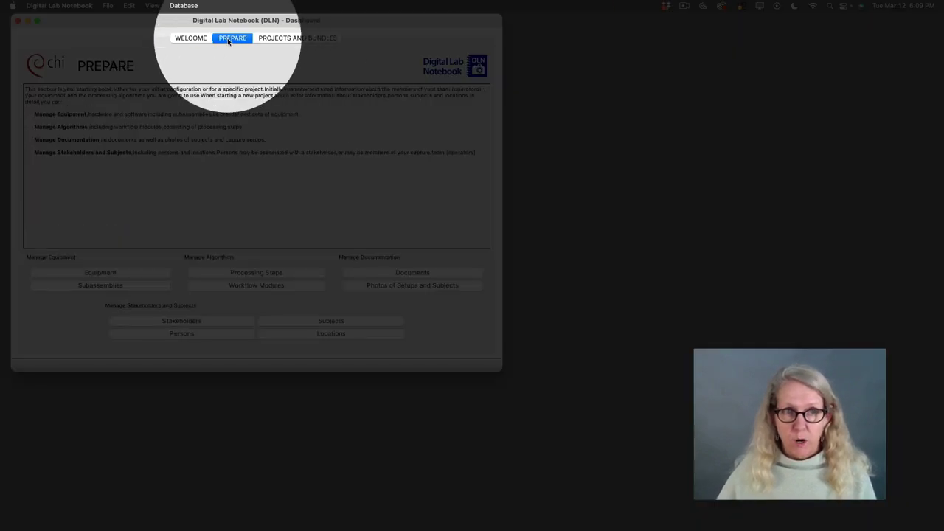
{"action": "left_click", "coordinate": [317, 38]}
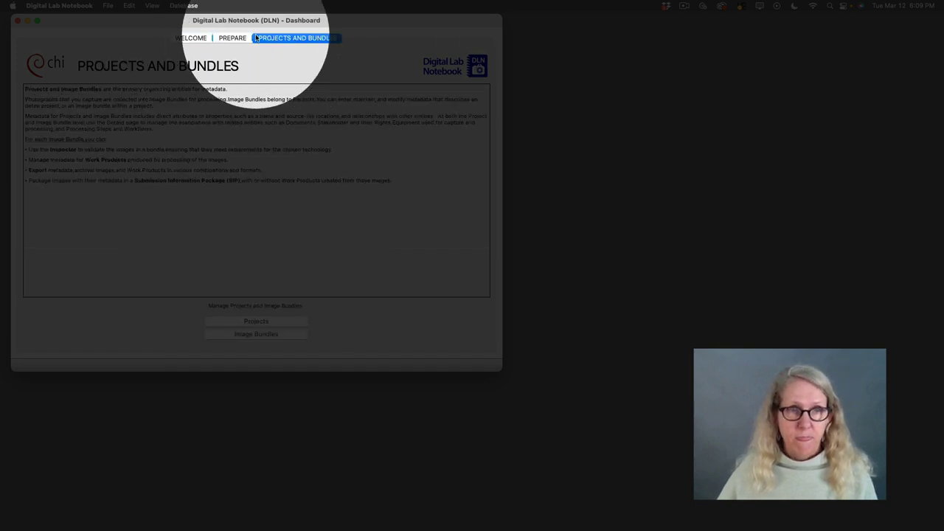
Step: Open the equipment overview from the Prepare section and browse its list
{"action": "left_click", "coordinate": [233, 37]}
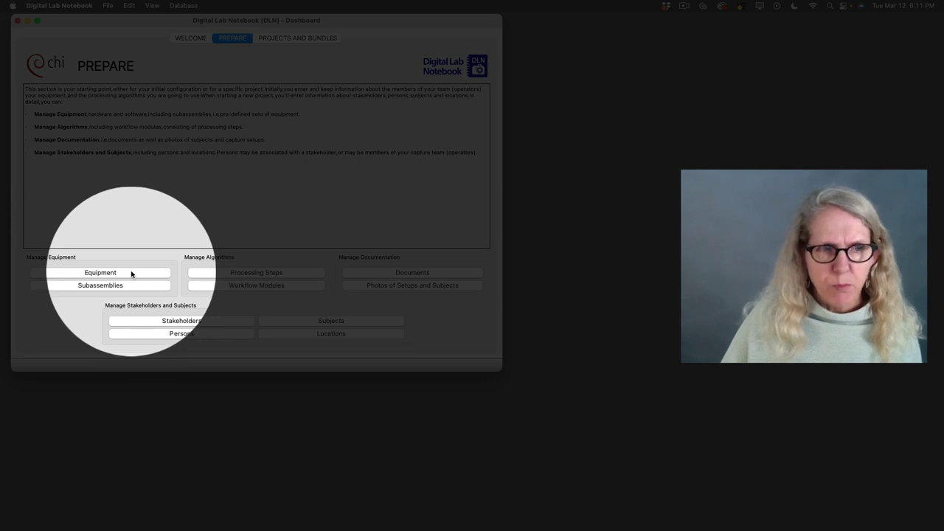
{"action": "left_click", "coordinate": [131, 272]}
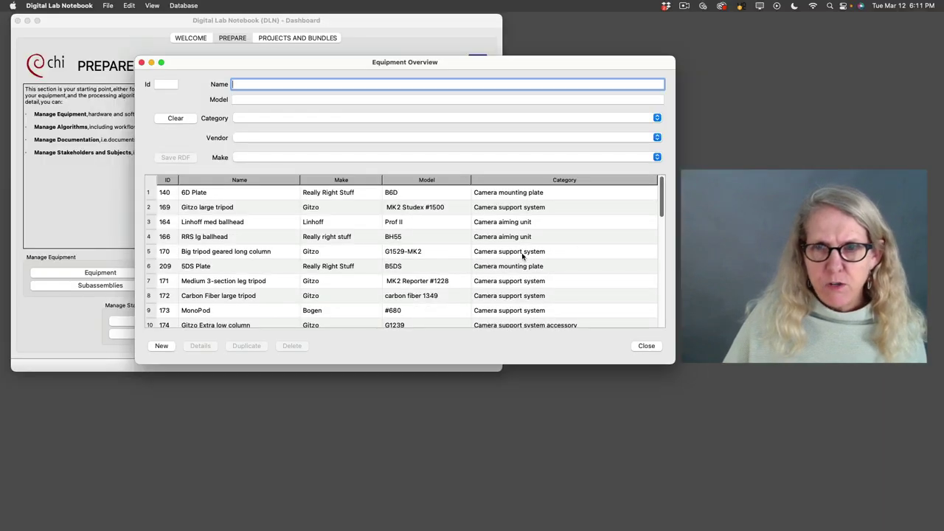
{"action": "mouse_move", "coordinate": [663, 215]}
{"action": "left_mouse_down"}
{"action": "mouse_move", "coordinate": [663, 315]}
{"action": "mouse_move", "coordinate": [661, 202]}
{"action": "mouse_move", "coordinate": [652, 204]}
{"action": "left_mouse_up"}
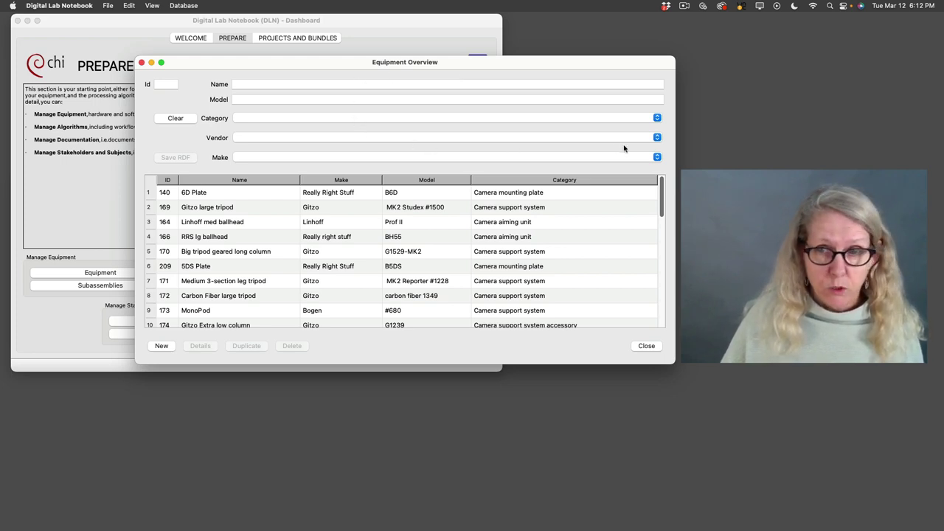
Step: Filter the equipment list by the Camera category and by the Lens category, and reset the category filter to blank
{"action": "left_click", "coordinate": [657, 119]}
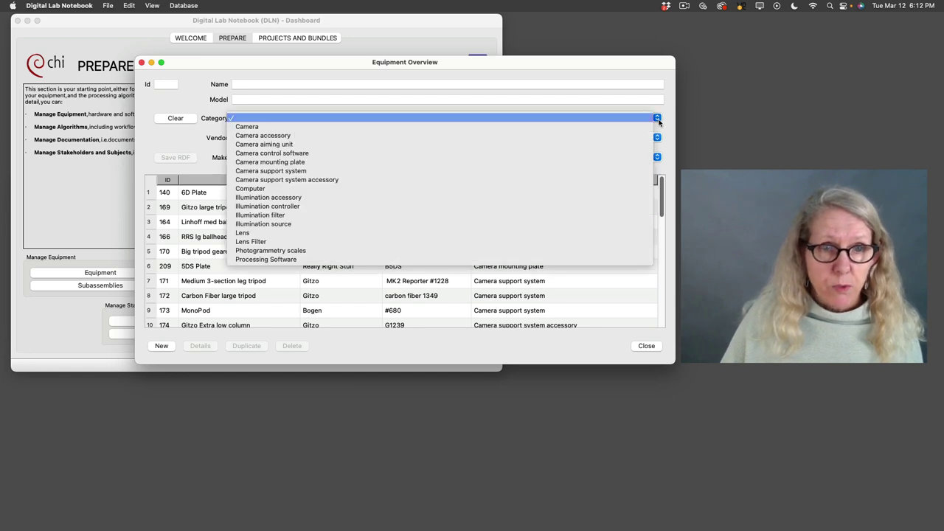
{"action": "left_click", "coordinate": [614, 126]}
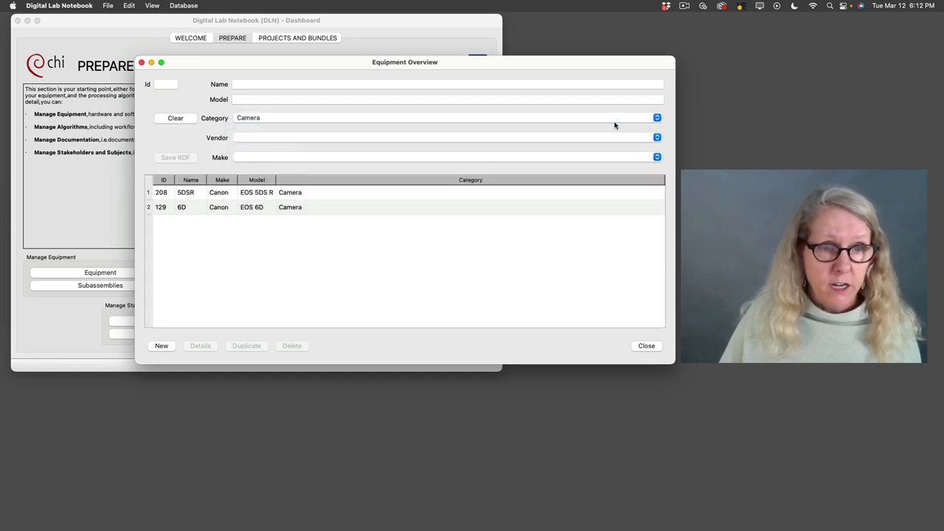
{"action": "left_click", "coordinate": [657, 119]}
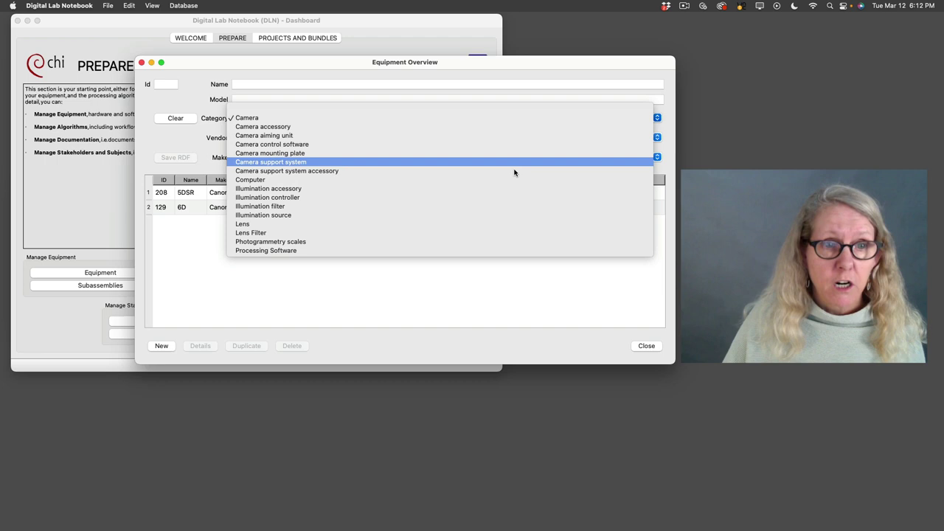
{"action": "left_click", "coordinate": [434, 224]}
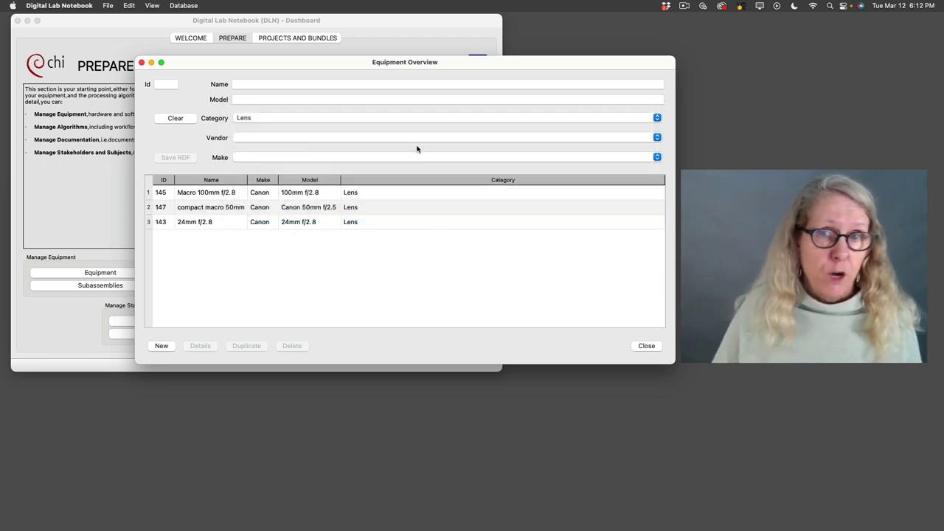
{"action": "left_click", "coordinate": [656, 121]}
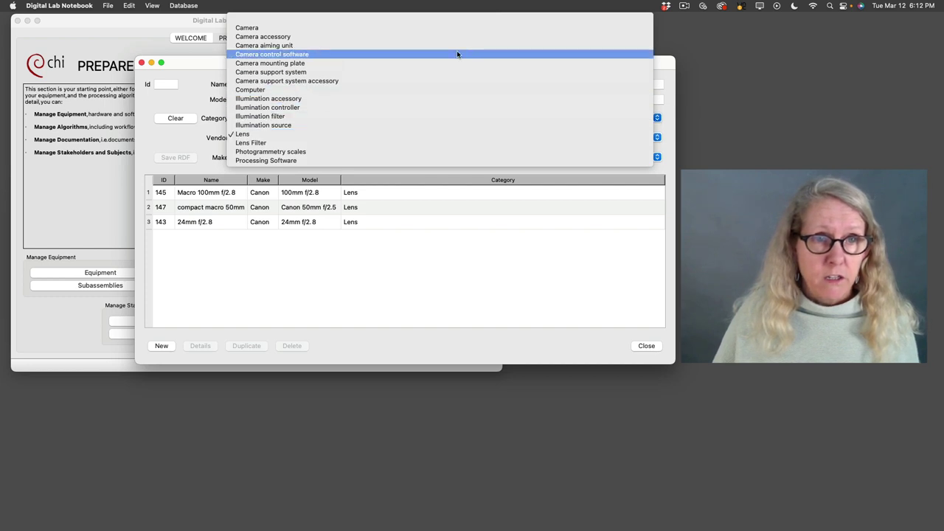
{"action": "left_click", "coordinate": [306, 21]}
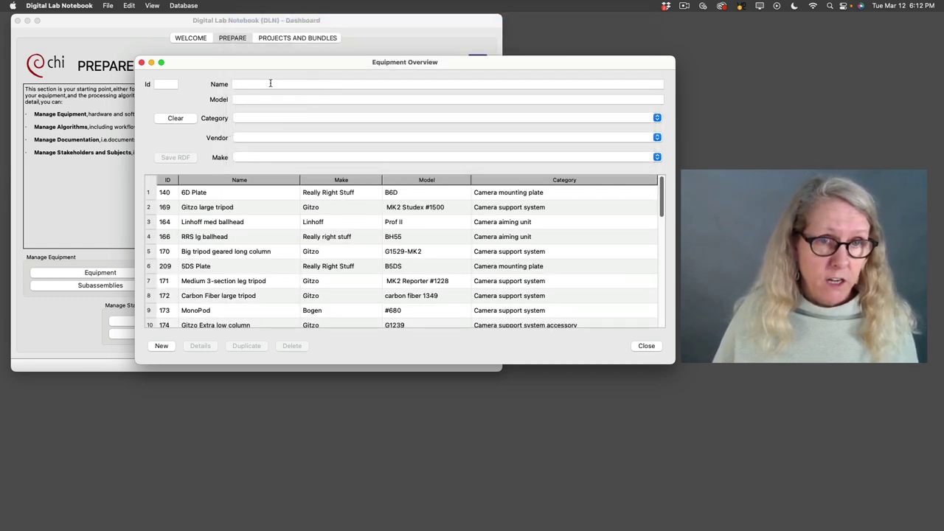
Step: Search the equipment list for items with "macro" in their name
{"action": "left_click", "coordinate": [269, 83]}
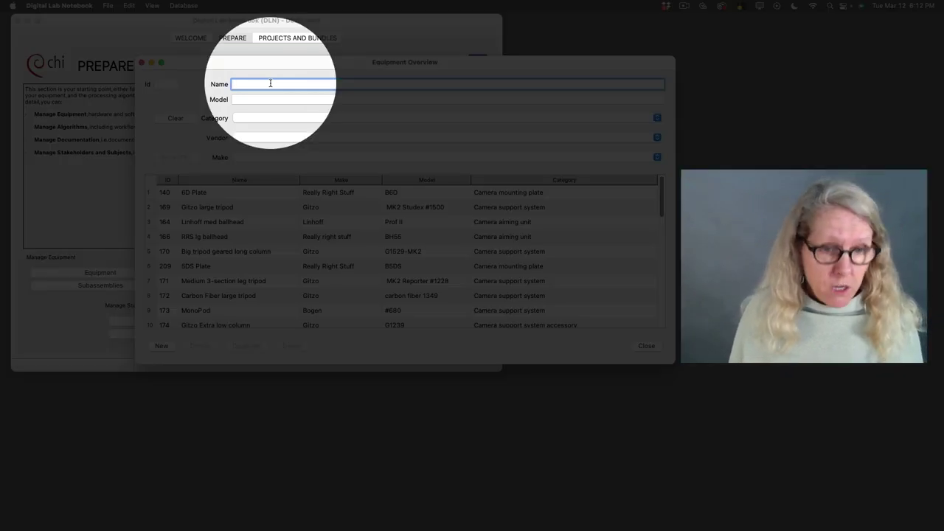
{"action": "type", "text": "macro"}
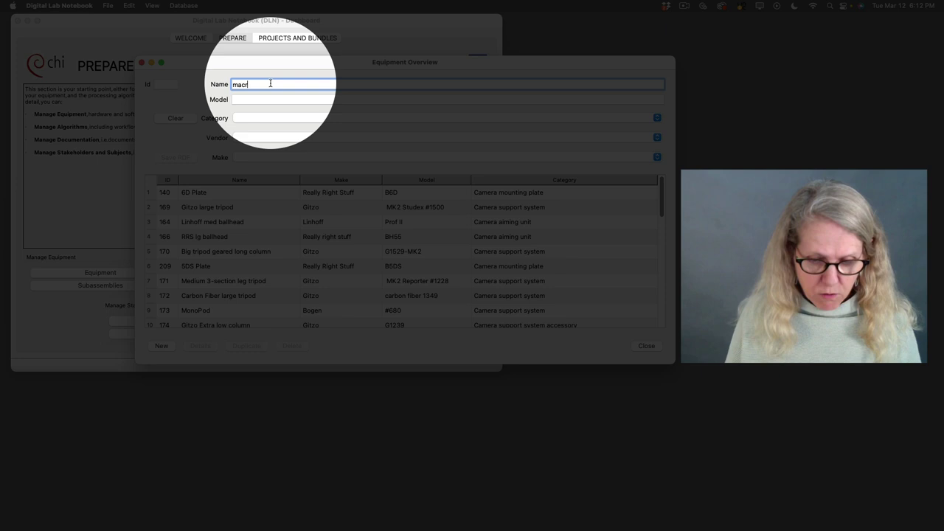
{"action": "key", "text": "Return"}
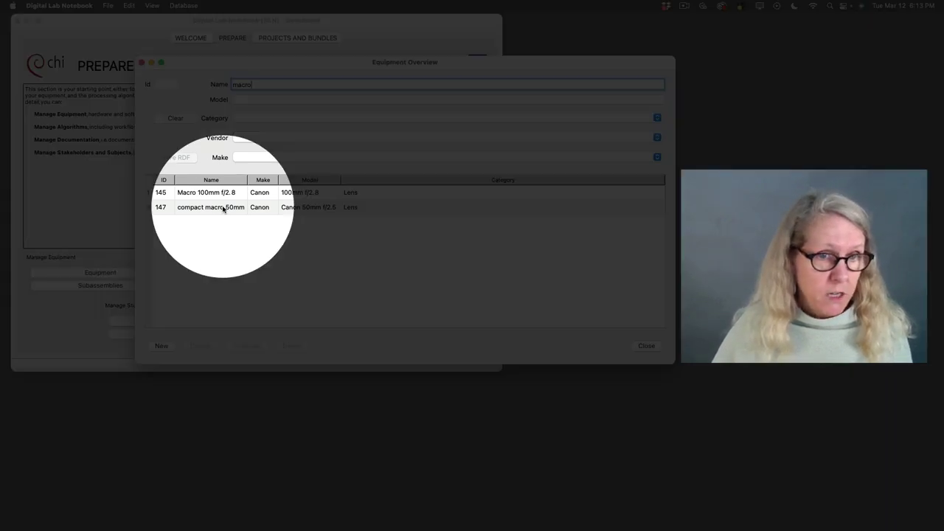
Step: Open the details of the Macro 100mm f/2.8 lens, review its fields and close the record
{"action": "left_click", "coordinate": [213, 193]}
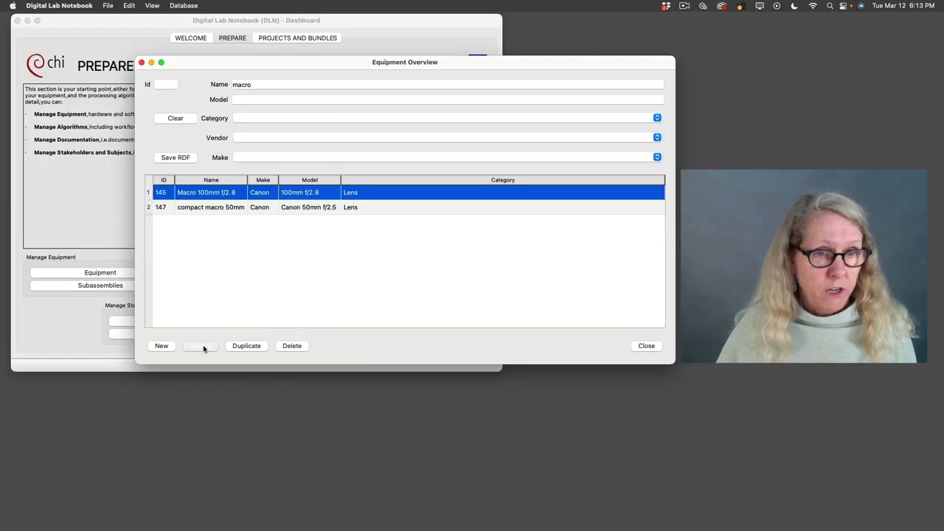
{"action": "left_click", "coordinate": [205, 347]}
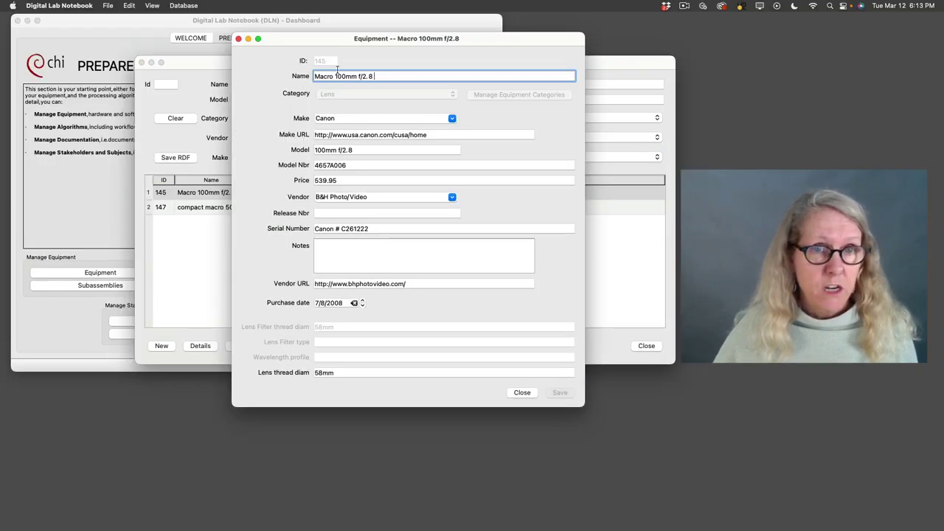
{"action": "left_click_drag", "start_coordinate": [330, 39], "coordinate": [306, 40]}
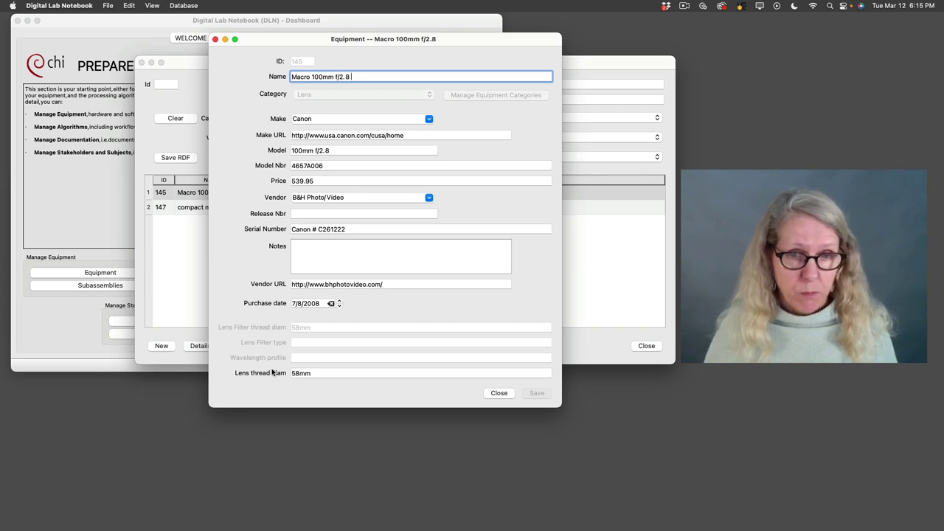
{"action": "left_click", "coordinate": [501, 393]}
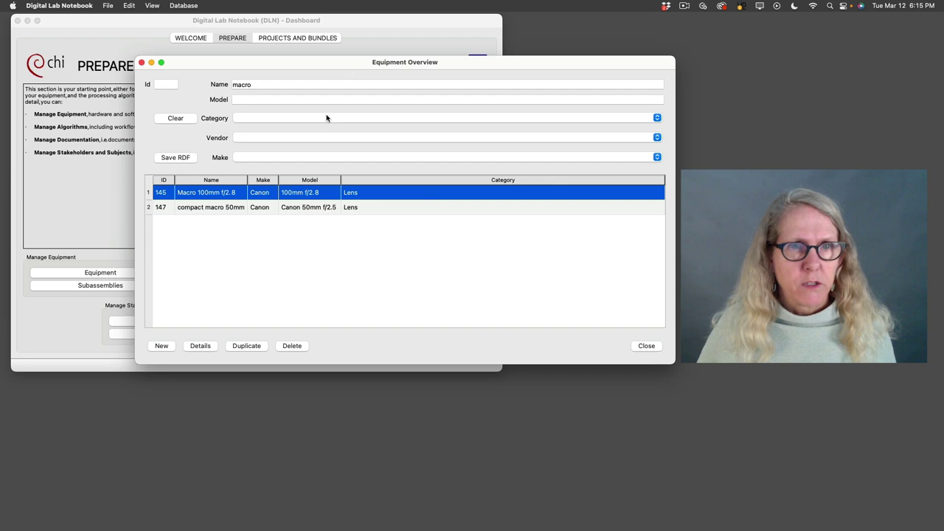
Step: Clear the name search from the equipment list and close the equipment overview
{"action": "double_click", "coordinate": [336, 86]}
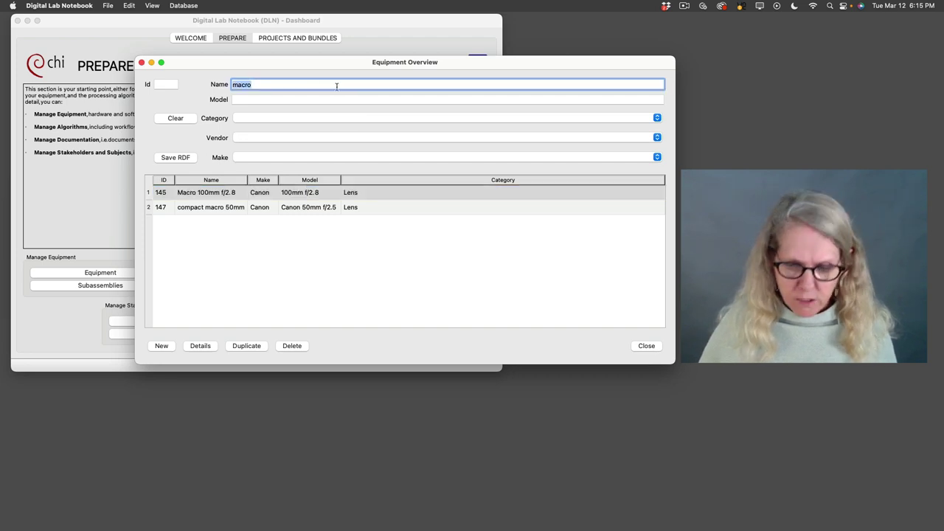
{"action": "key", "text": "BackSpace"}
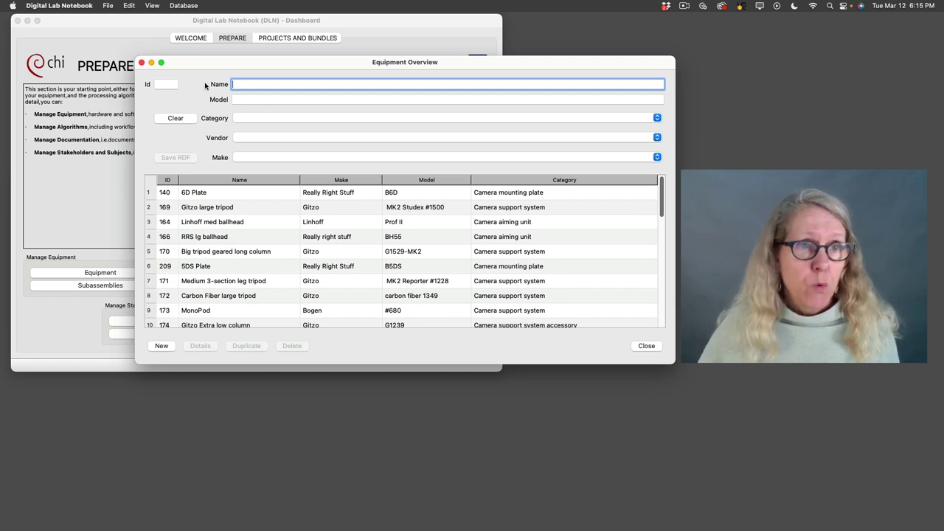
{"action": "left_click", "coordinate": [141, 62]}
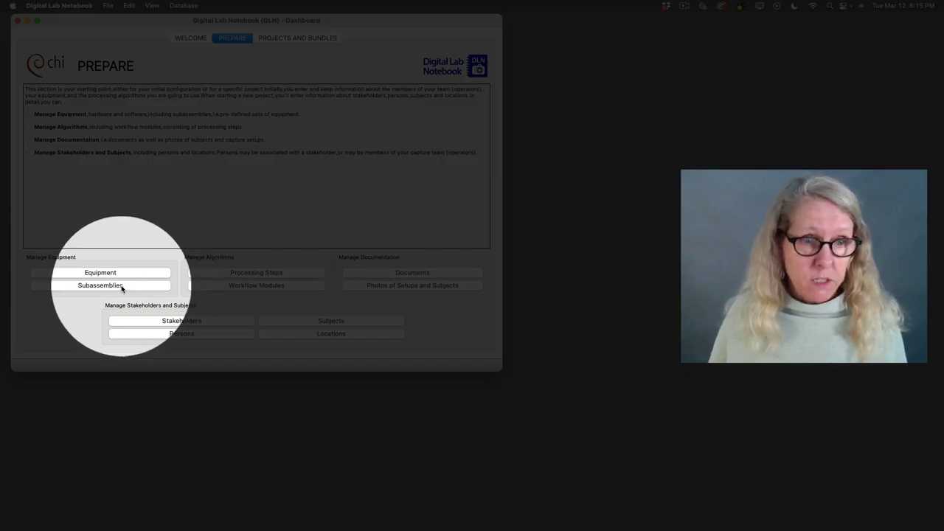
Step: Open the subassembly overview and view the details of the 6D+Big Tripod Platform+TT1 subassembly
{"action": "left_click", "coordinate": [100, 285]}
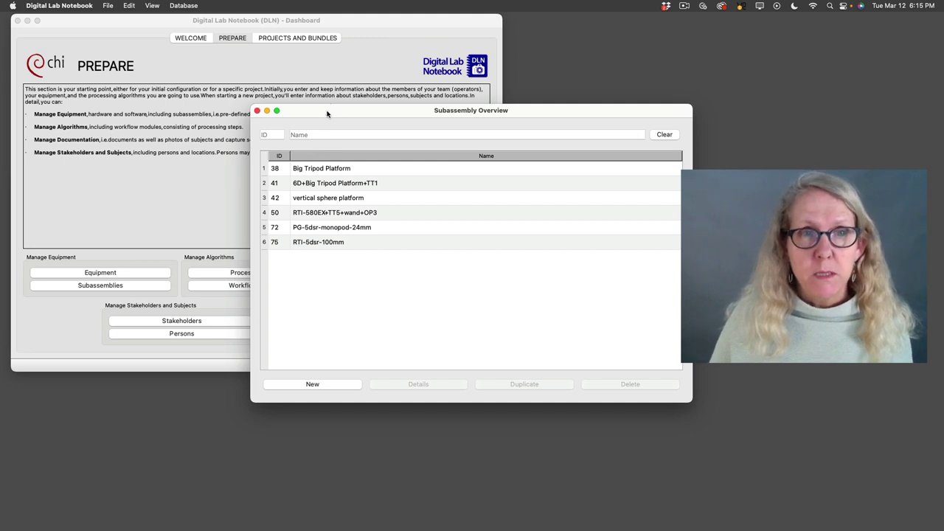
{"action": "left_click_drag", "start_coordinate": [327, 113], "coordinate": [205, 98]}
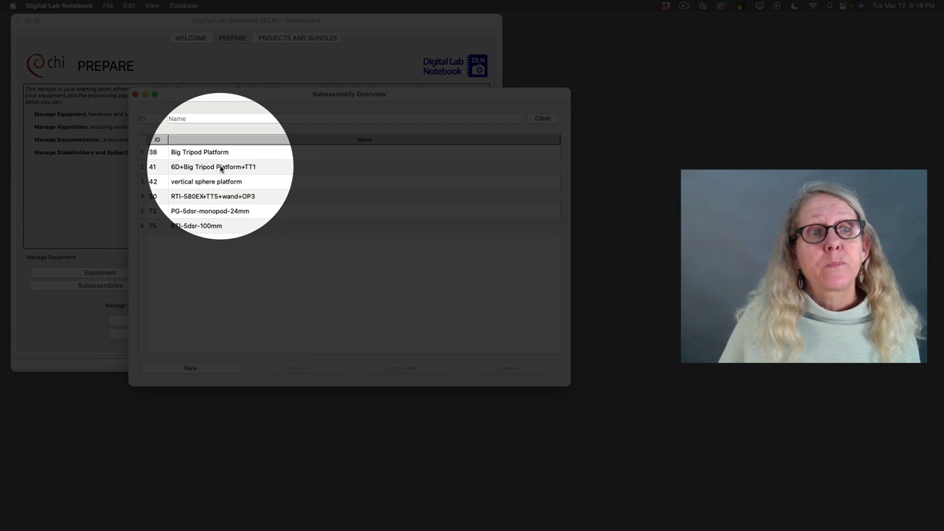
{"action": "left_click", "coordinate": [219, 168]}
{"action": "double_click", "coordinate": [220, 168]}
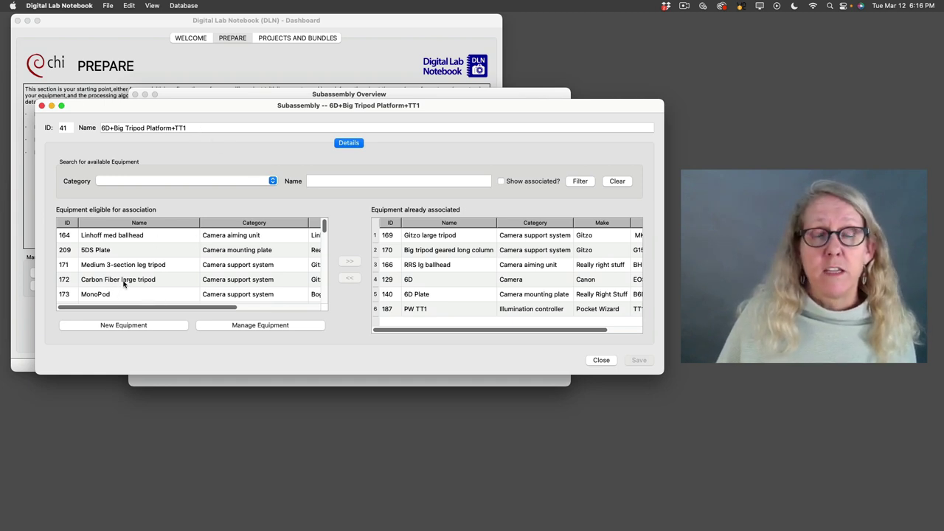
Step: Filter the subassembly's eligible equipment by the Camera, Computer and Lens categories in turn, and close the record and the subassembly overview
{"action": "left_click", "coordinate": [271, 182]}
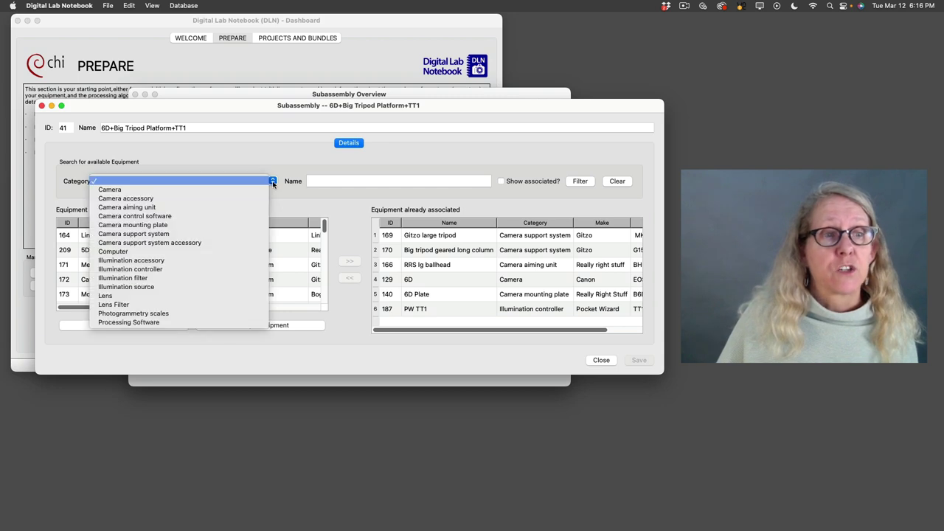
{"action": "left_click", "coordinate": [242, 191]}
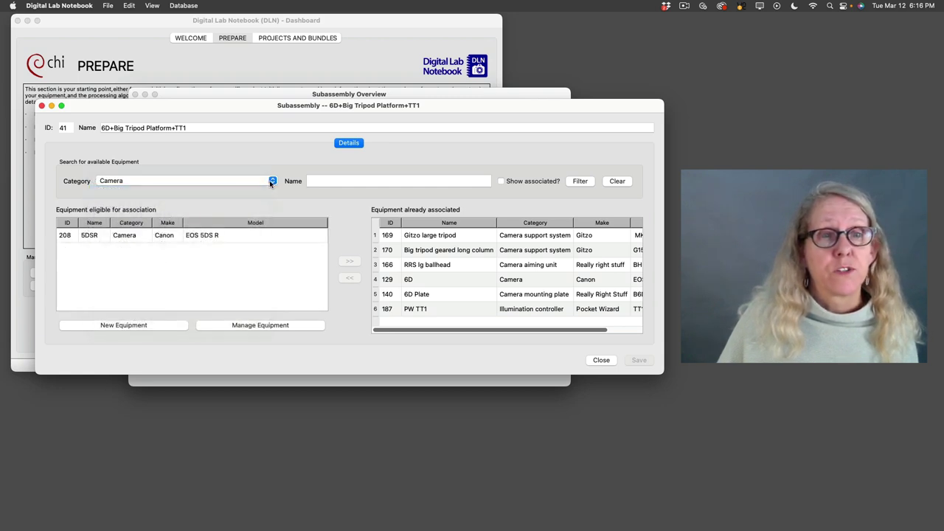
{"action": "left_click", "coordinate": [270, 180]}
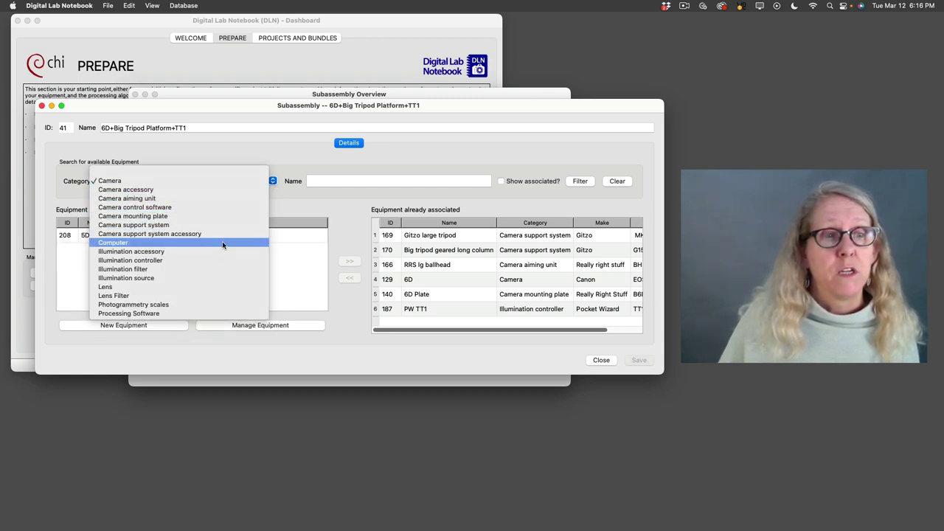
{"action": "left_click", "coordinate": [223, 243]}
{"action": "left_click", "coordinate": [272, 181]}
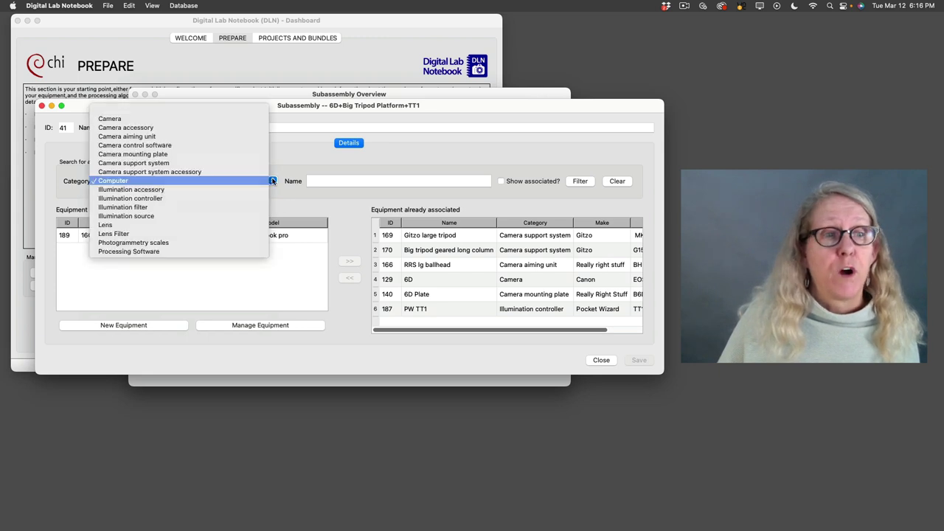
{"action": "left_click", "coordinate": [214, 225]}
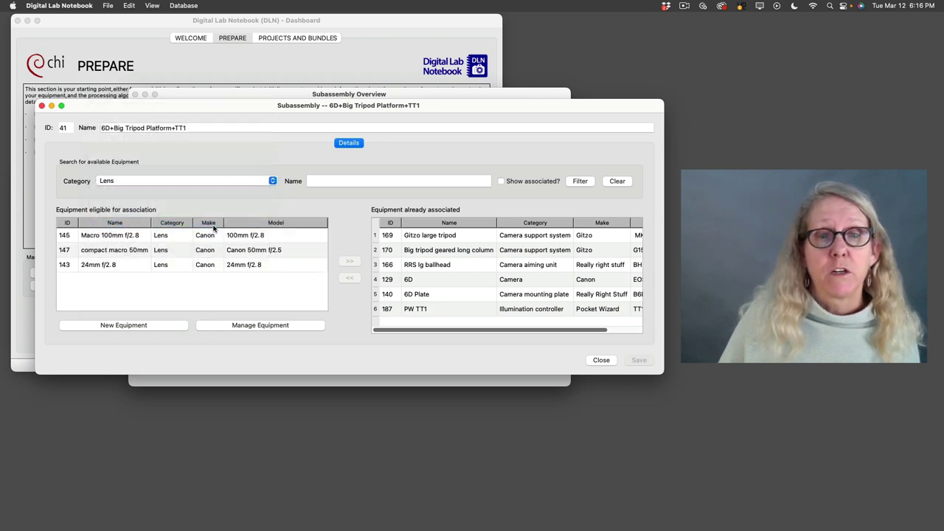
{"action": "left_click", "coordinate": [601, 360]}
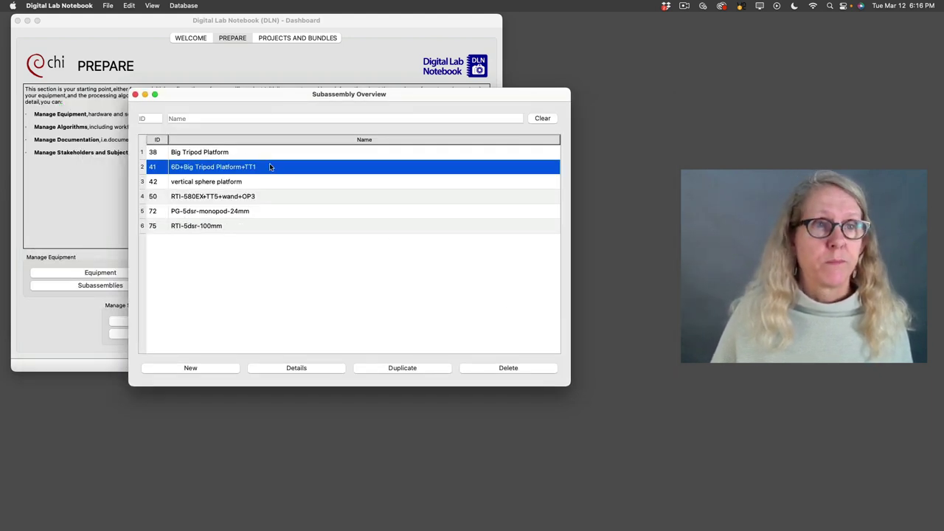
{"action": "left_click", "coordinate": [135, 94]}
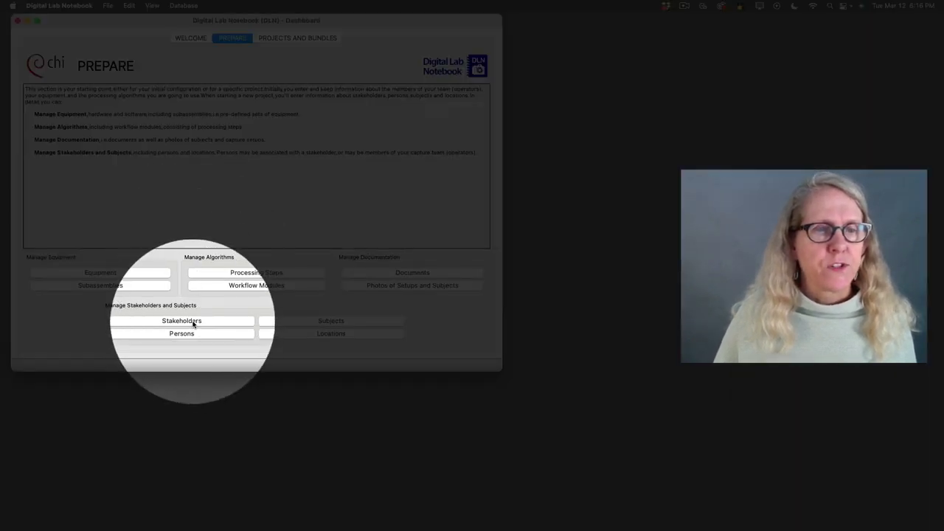
Step: Open the stakeholder list and view the details of the Cultural Heritage Imaging stakeholder
{"action": "left_click", "coordinate": [181, 321]}
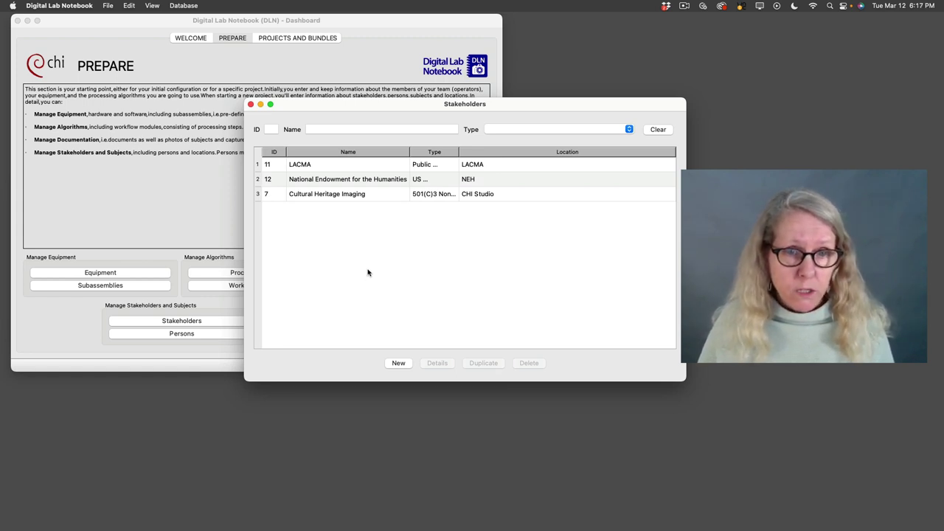
{"action": "left_click", "coordinate": [339, 195]}
{"action": "double_click", "coordinate": [340, 194]}
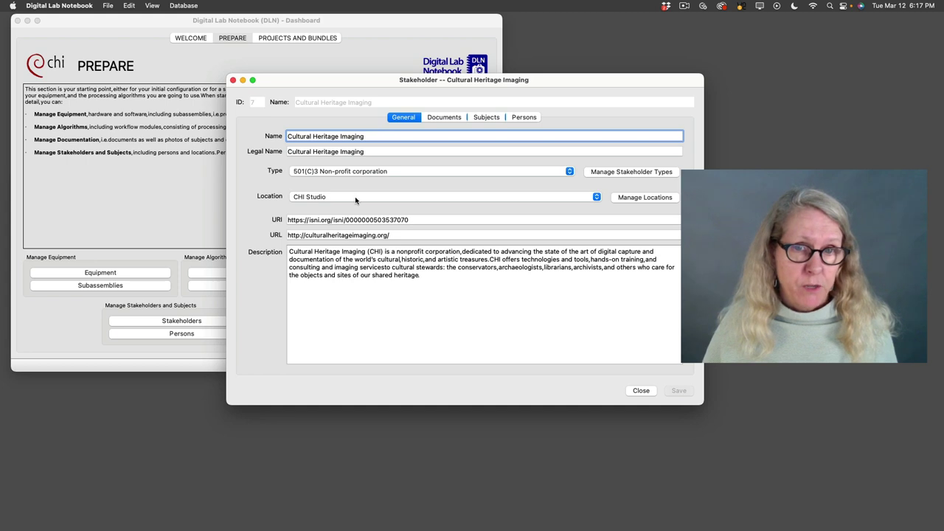
{"action": "left_click_drag", "start_coordinate": [341, 84], "coordinate": [330, 76]}
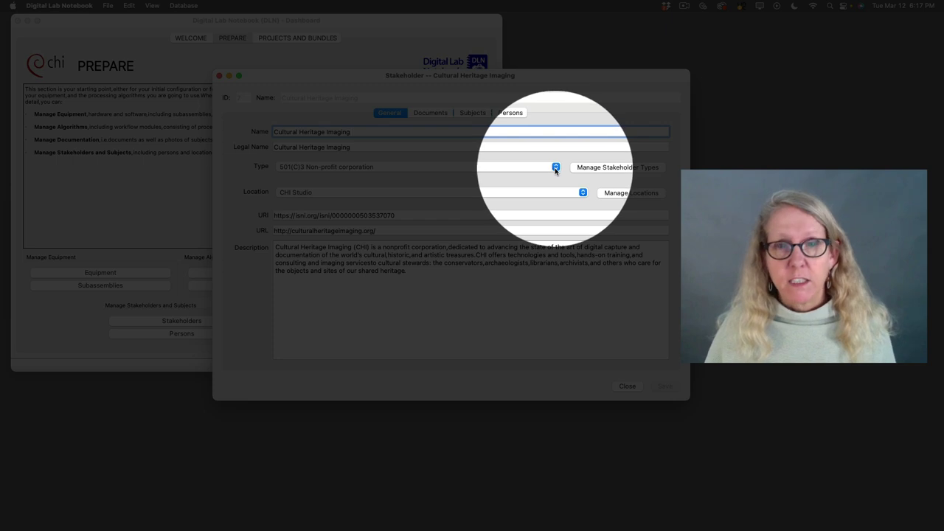
Step: Review the stakeholder type choices for Cultural Heritage Imaging and leave the type set to 501(C)3 Non-profit corporation
{"action": "left_click", "coordinate": [555, 168]}
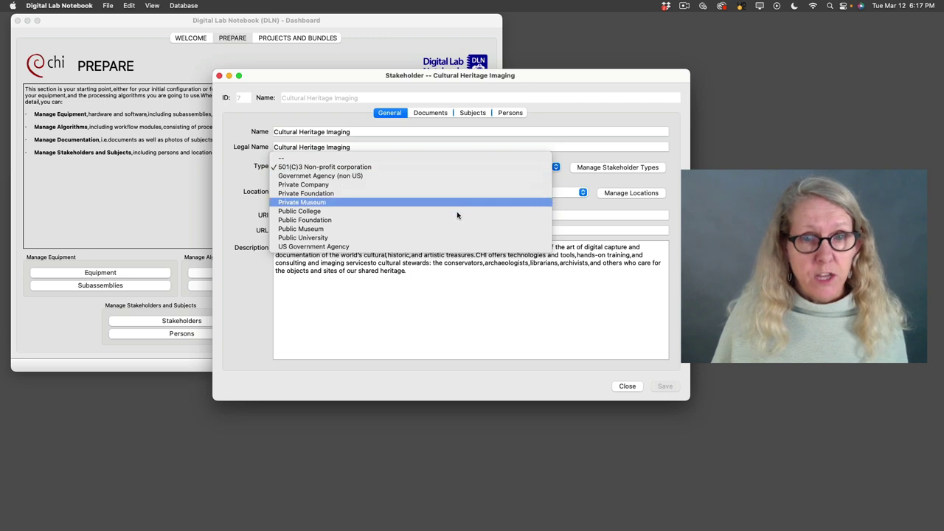
{"action": "left_click", "coordinate": [408, 157]}
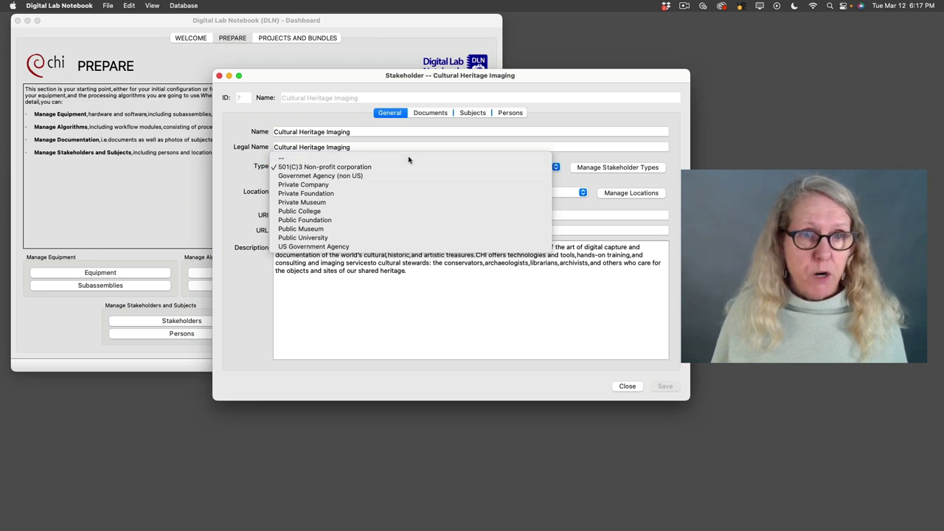
{"action": "left_click", "coordinate": [556, 168]}
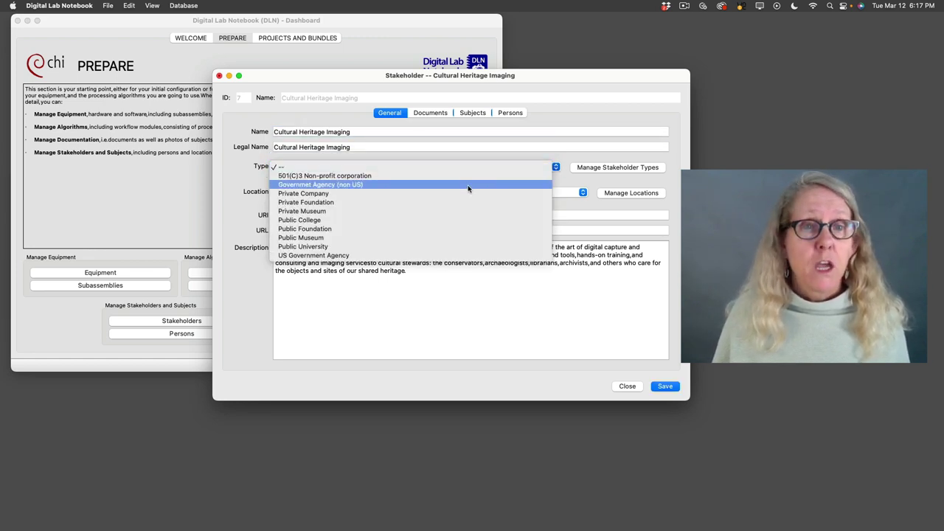
{"action": "left_click", "coordinate": [369, 177]}
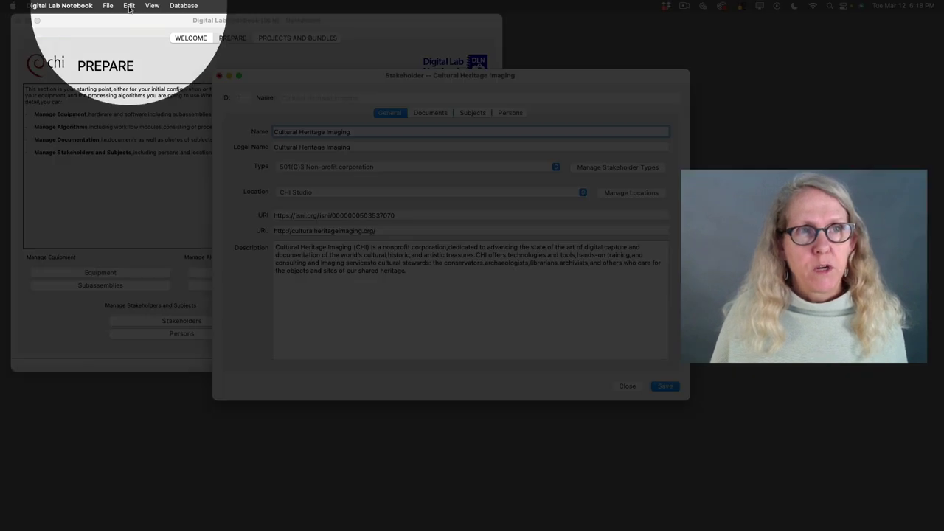
Step: Look through the editable option lists and the dashboard's preparation sections, and return to the Cultural Heritage Imaging stakeholder record
{"action": "left_click", "coordinate": [129, 6]}
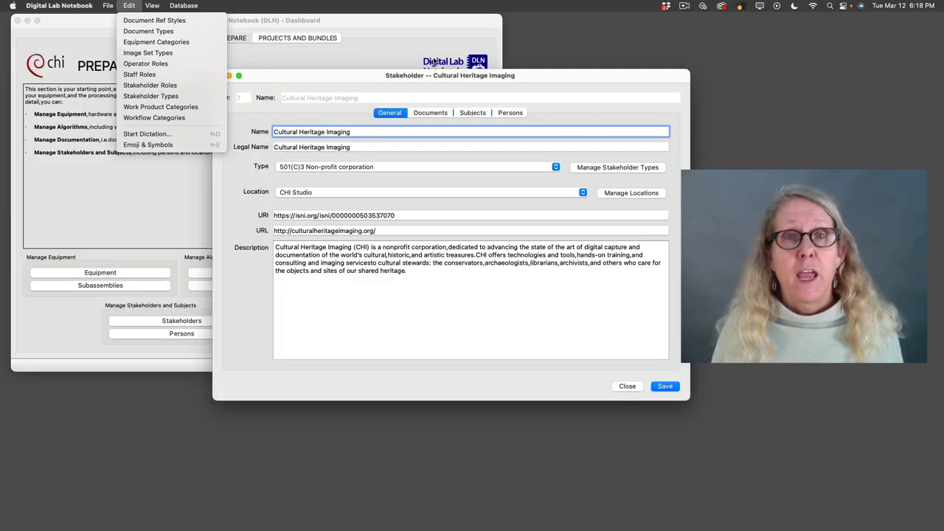
{"action": "left_click", "coordinate": [426, 35]}
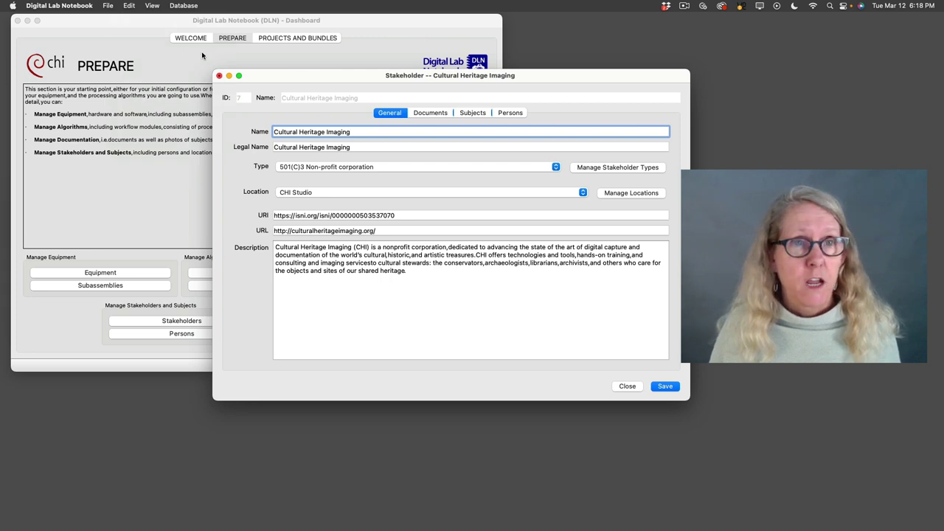
{"action": "left_click", "coordinate": [134, 20]}
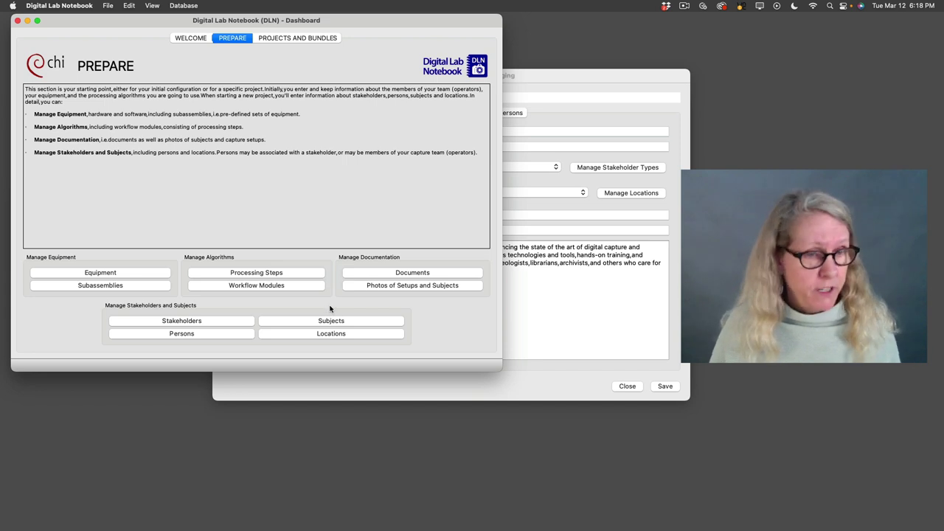
{"action": "left_click", "coordinate": [539, 77]}
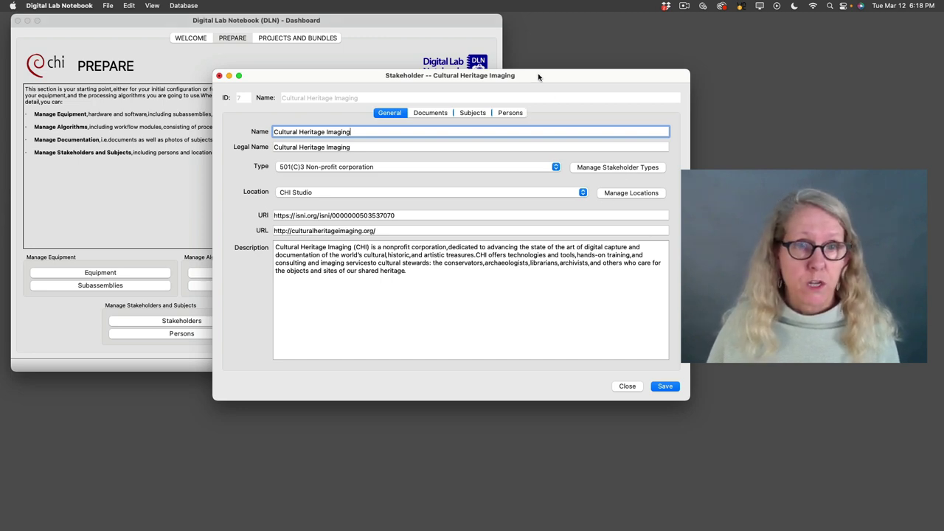
Step: View the managed locations from the Cultural Heritage Imaging stakeholder record and close the locations list
{"action": "left_click_drag", "start_coordinate": [539, 77], "coordinate": [410, 72]}
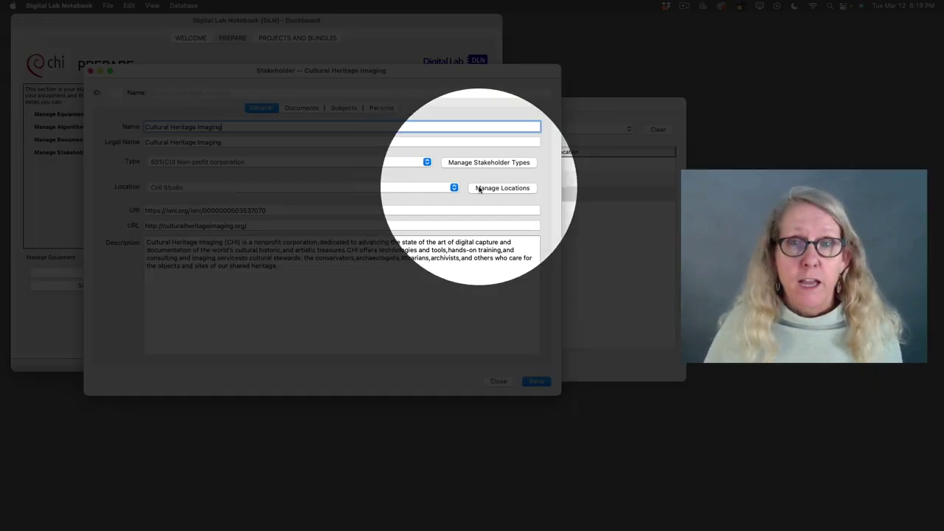
{"action": "left_click", "coordinate": [483, 189]}
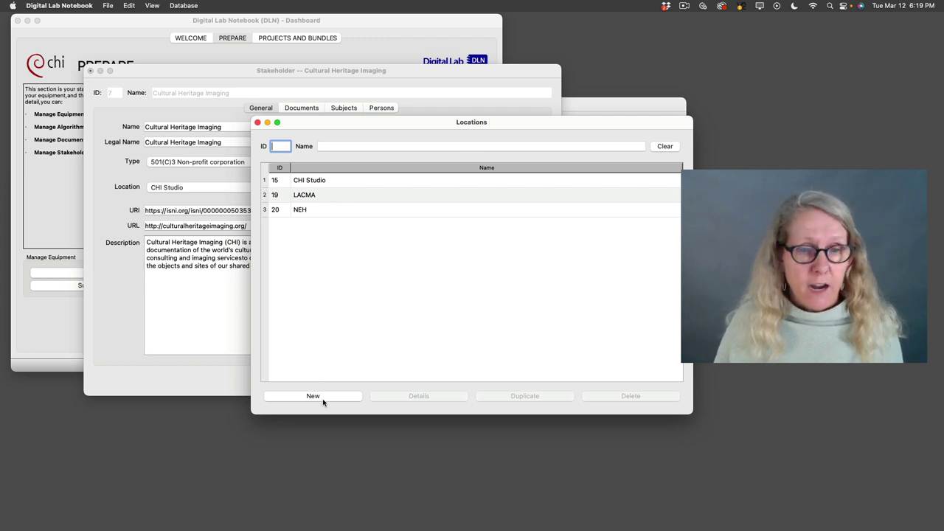
{"action": "left_click", "coordinate": [257, 123]}
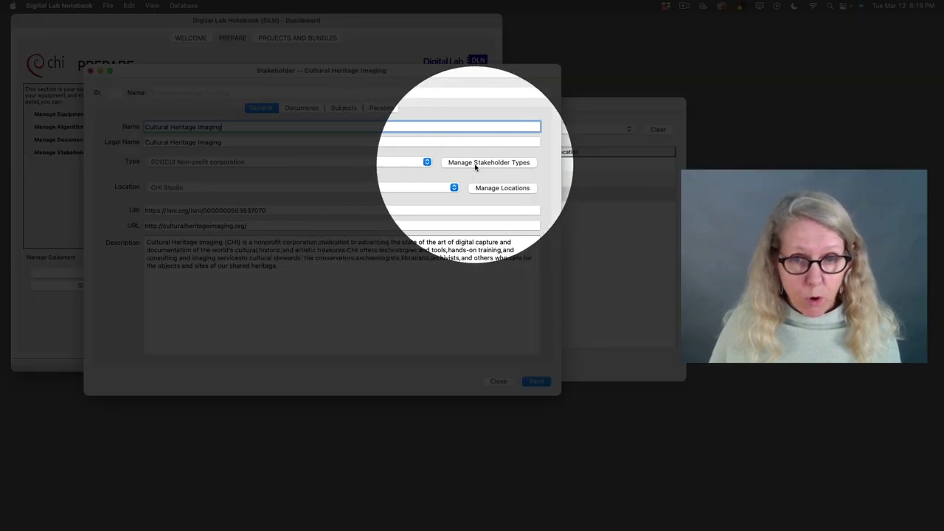
Step: Open the stakeholder types from the stakeholder record, view the 501(C)3 Non-profit corporation entry, and close the types list
{"action": "left_click", "coordinate": [486, 163]}
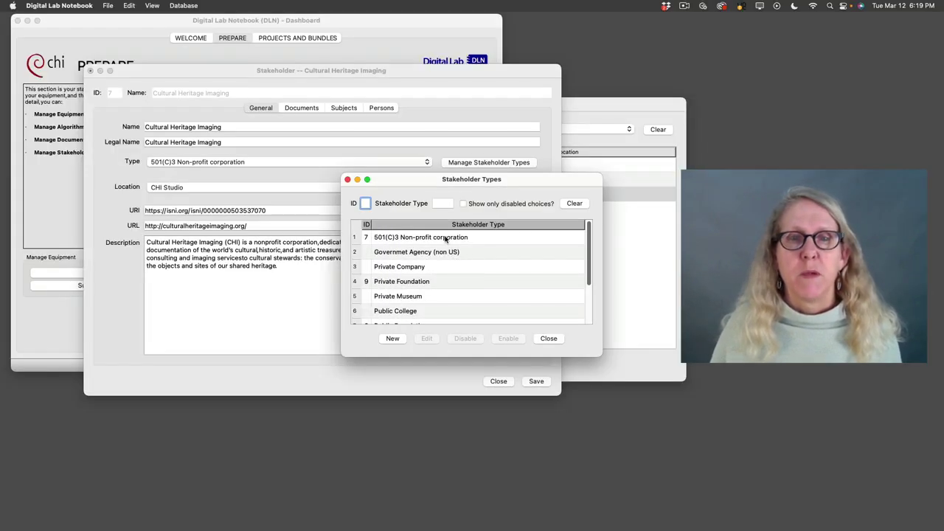
{"action": "double_click", "coordinate": [445, 238]}
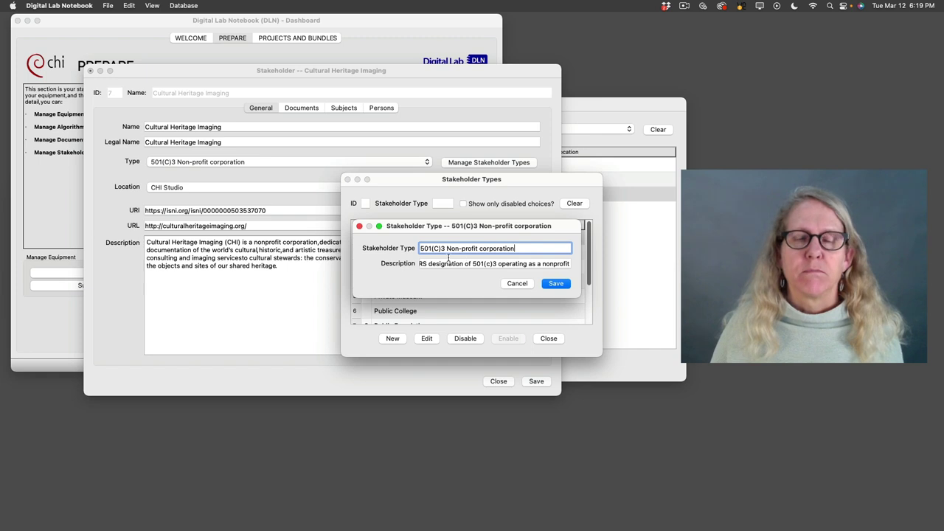
{"action": "left_click", "coordinate": [359, 227]}
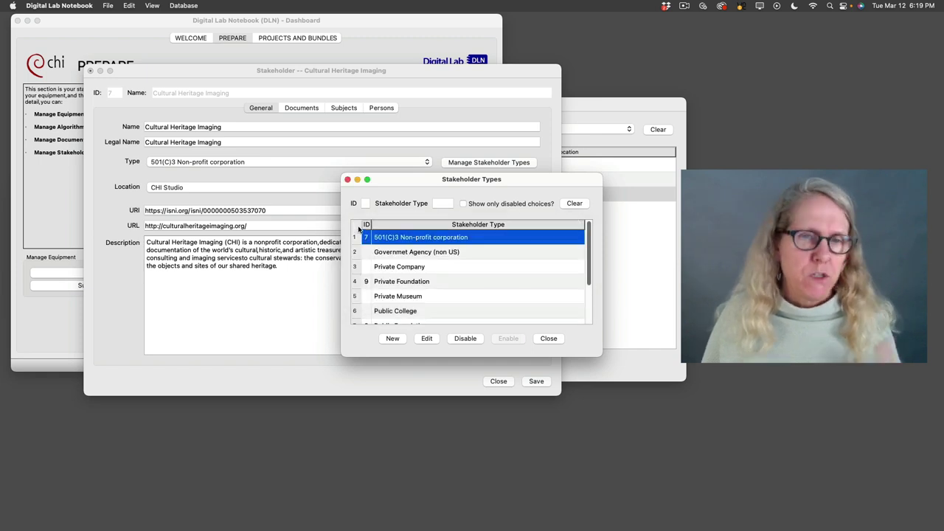
{"action": "left_click", "coordinate": [347, 179]}
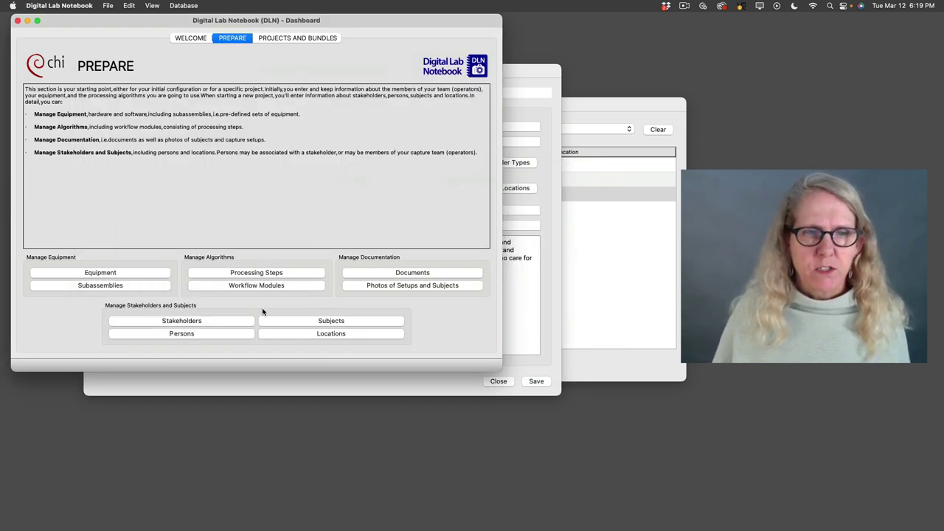